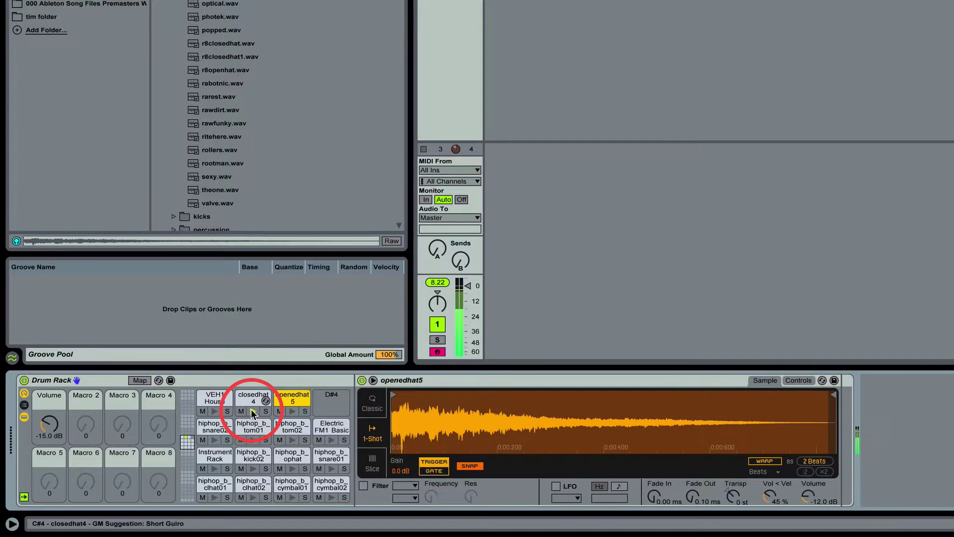
Audition the openedhat5 pad and select the whole Drum Rack
{"action": "left_click", "coordinate": [292, 411]}
{"action": "left_click", "coordinate": [291, 411]}
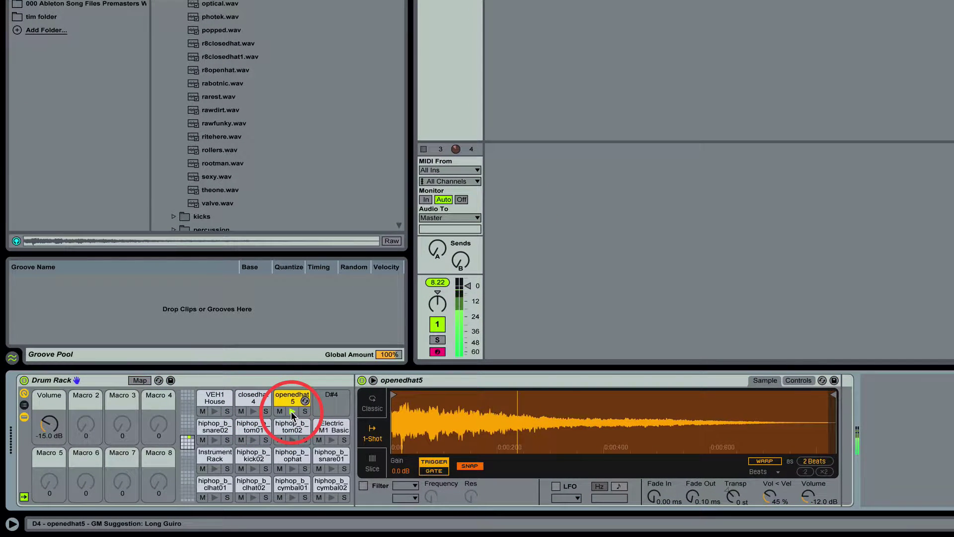
{"action": "left_click", "coordinate": [293, 376]}
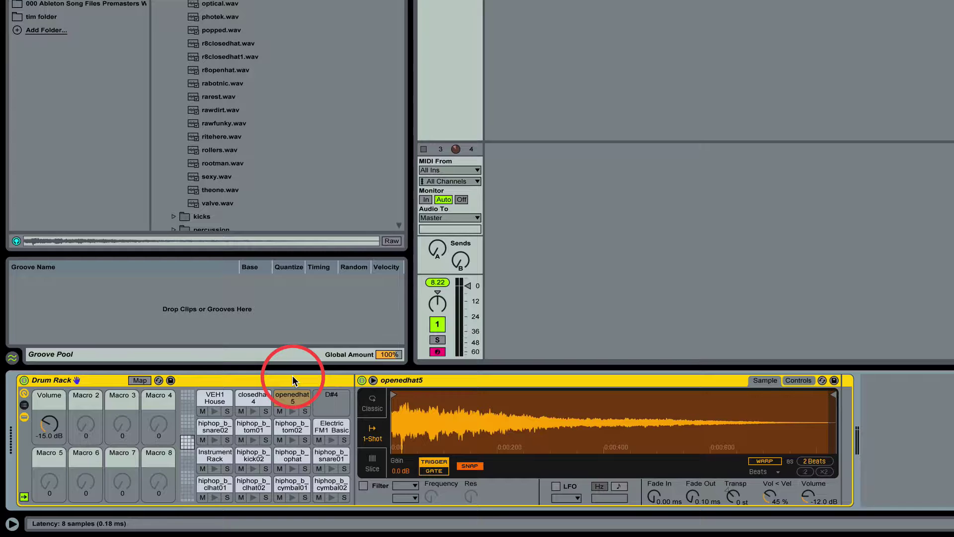
{"action": "key", "text": "space"}
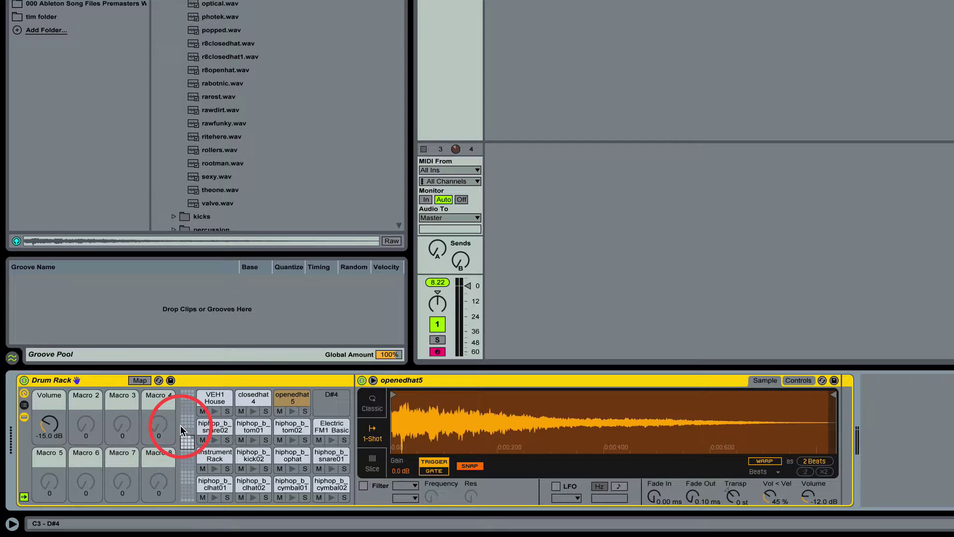
Show the Drum Rack's chain list with its input/output columns and view the choke group options for hiphop_b_snare02, keeping None
{"action": "left_click", "coordinate": [23, 406]}
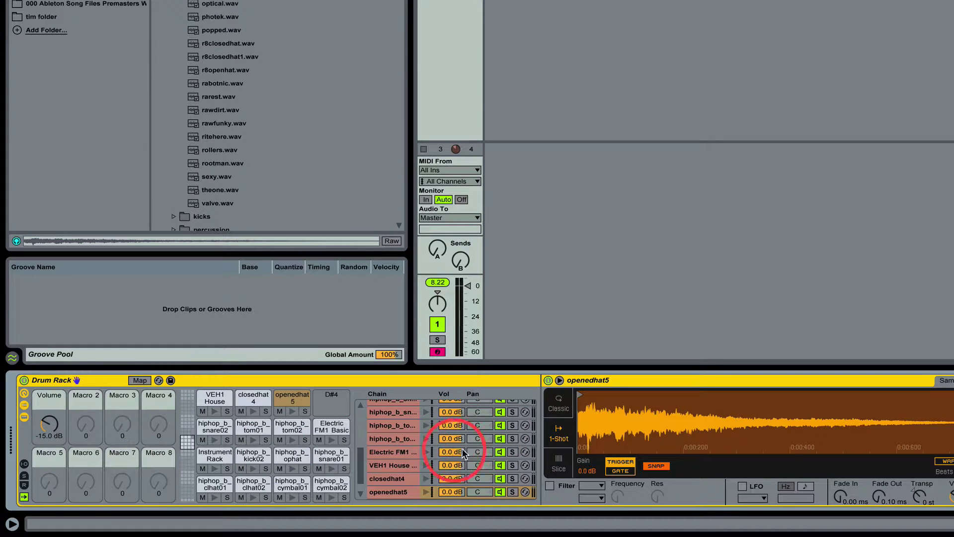
{"action": "left_click", "coordinate": [24, 464]}
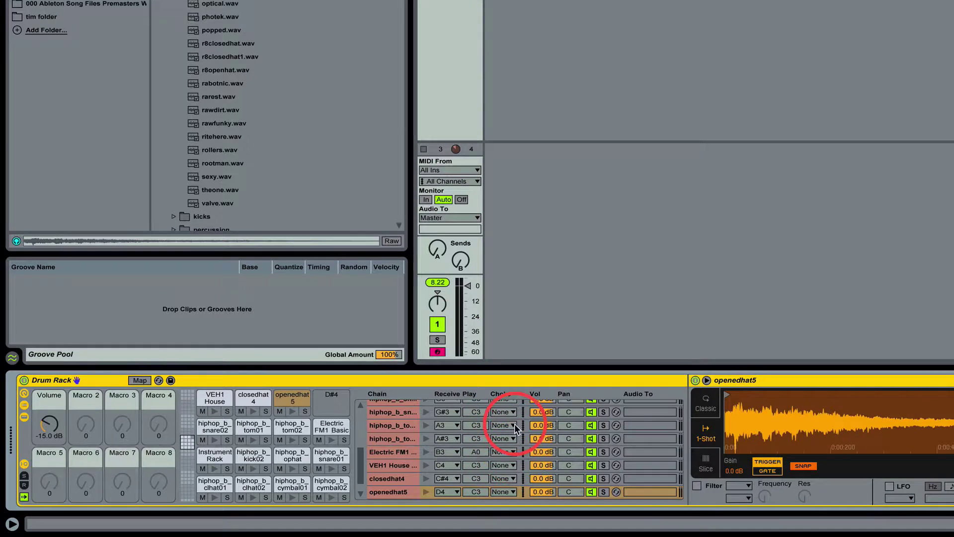
{"action": "left_click", "coordinate": [503, 412]}
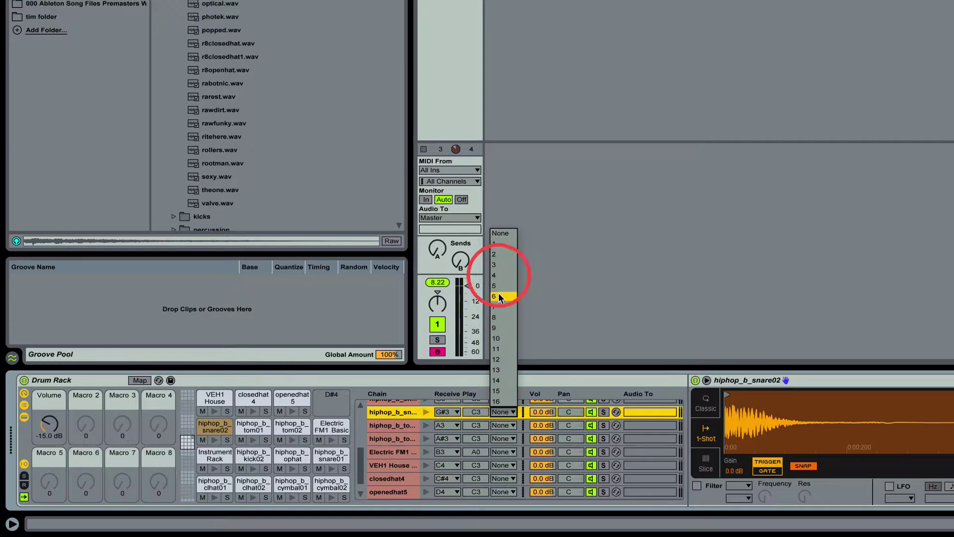
{"action": "left_click", "coordinate": [506, 231]}
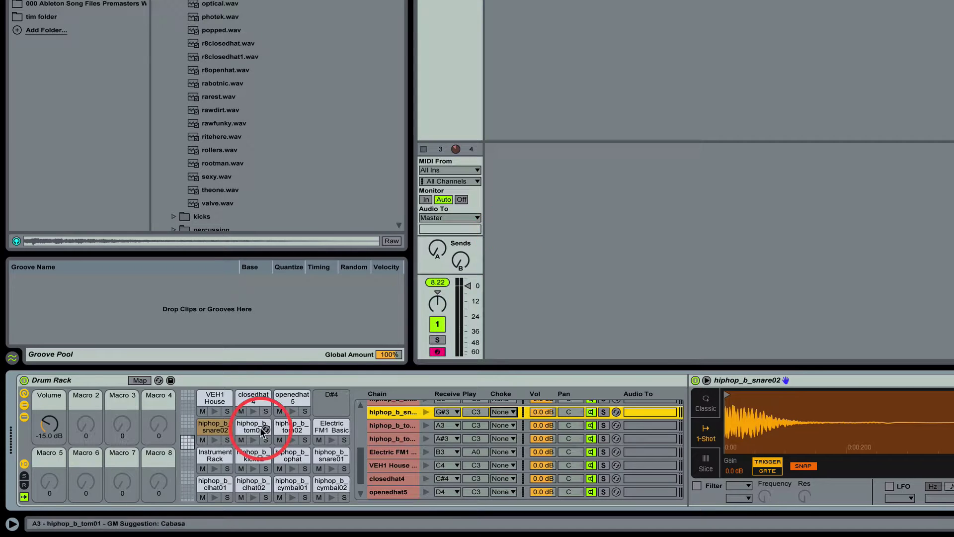
Assign the closedhat4 and openedhat5 chains to choke group 1
{"action": "left_click", "coordinate": [215, 427]}
{"action": "scroll", "coordinate": [413, 433], "scroll_direction": "down", "scroll_amount": 4}
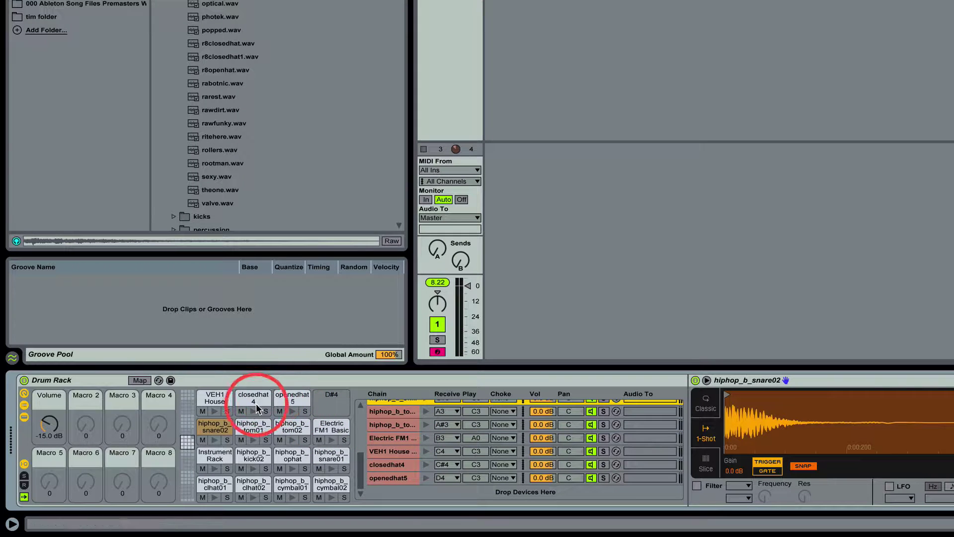
{"action": "left_click_drag", "start_coordinate": [249, 410], "coordinate": [506, 469]}
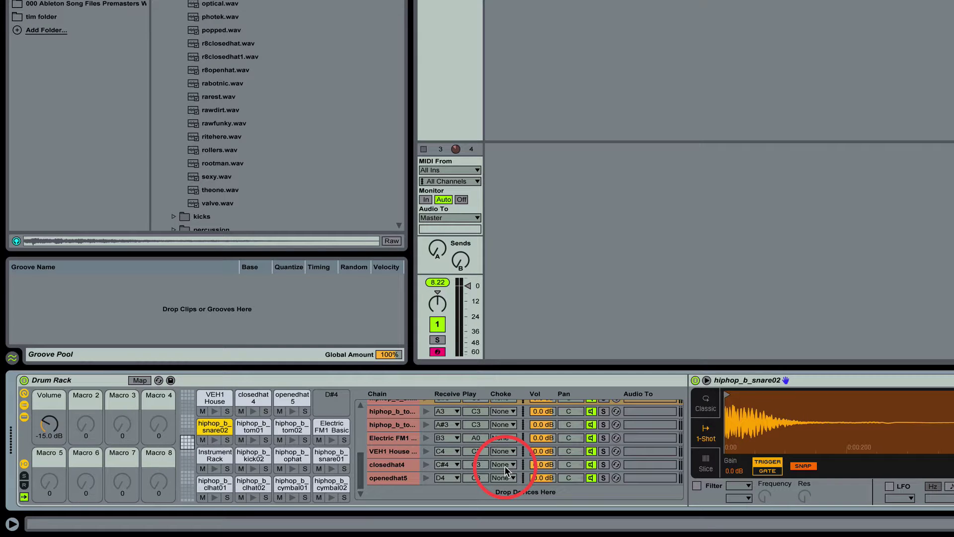
{"action": "left_click", "coordinate": [505, 467]}
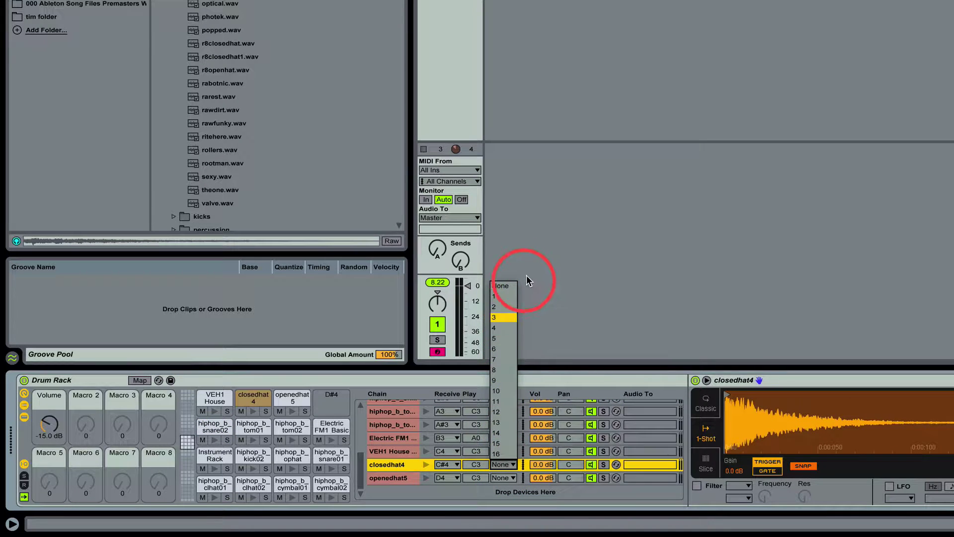
{"action": "left_click", "coordinate": [507, 300]}
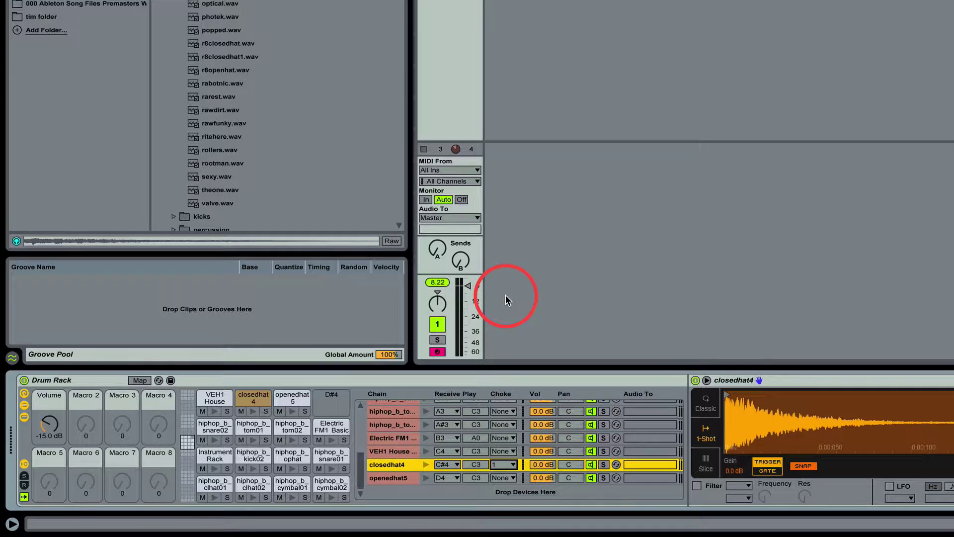
{"action": "left_click", "coordinate": [504, 478]}
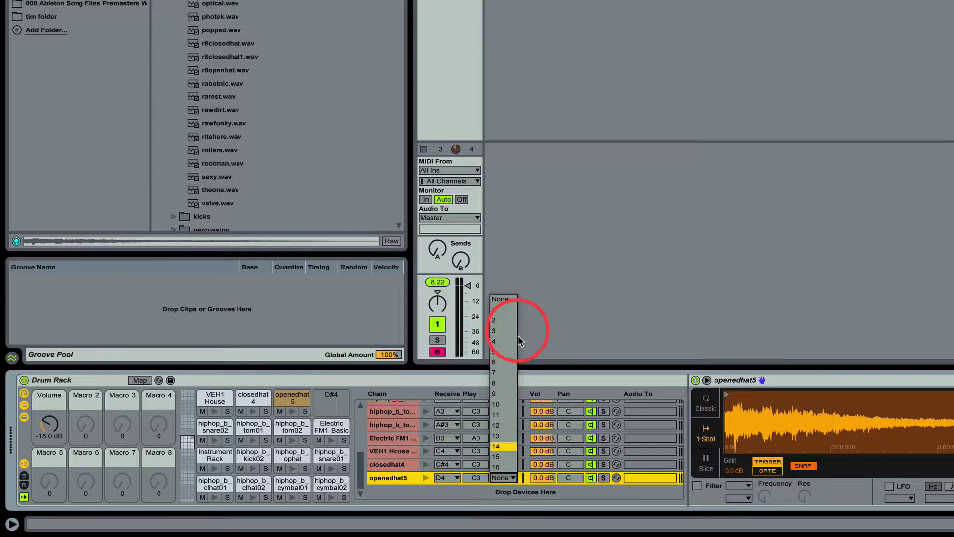
{"action": "left_click", "coordinate": [504, 310]}
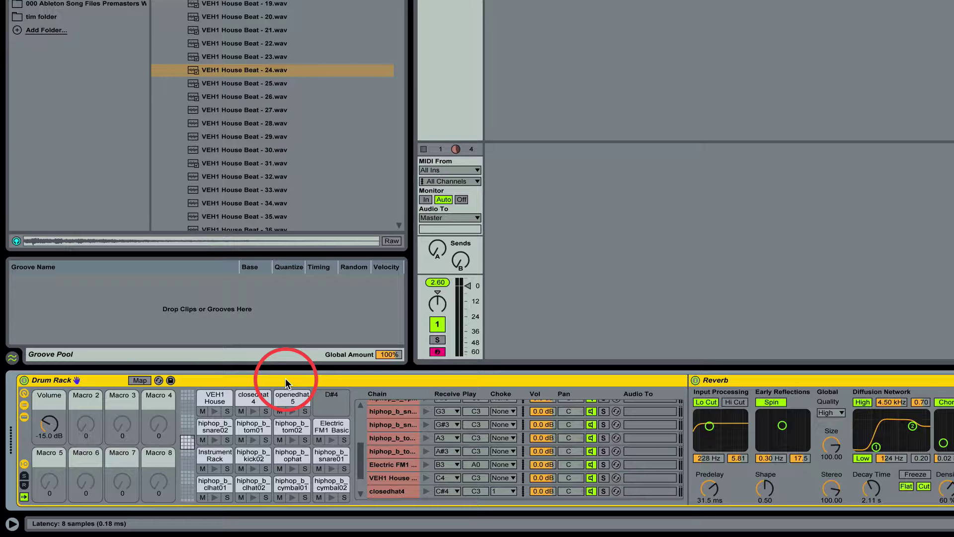
Delete closedhat4 and openedhat5 from their pads and audition the VEH1 House Beat - 07 pad
{"action": "left_click", "coordinate": [248, 399]}
{"action": "key", "text": "Delete"}
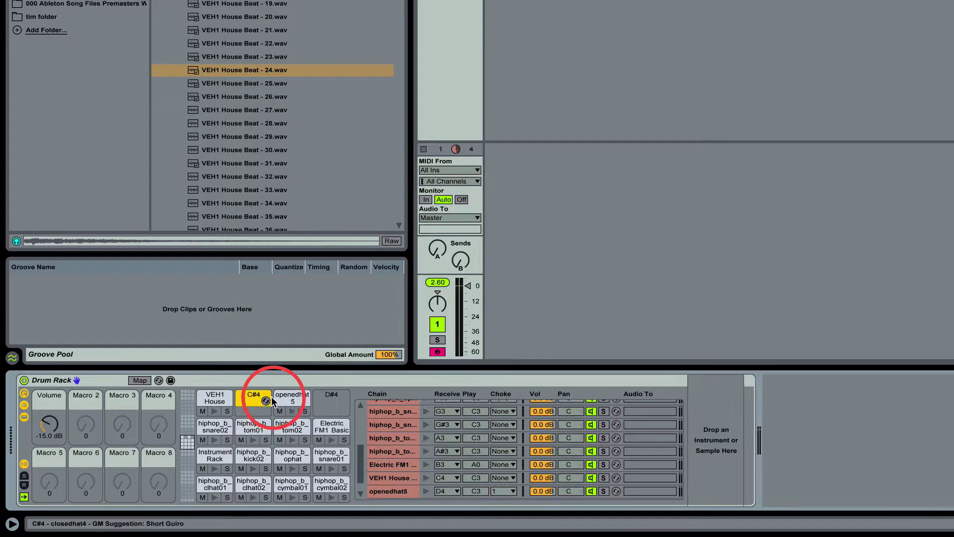
{"action": "left_click", "coordinate": [286, 397]}
{"action": "key", "text": "Delete"}
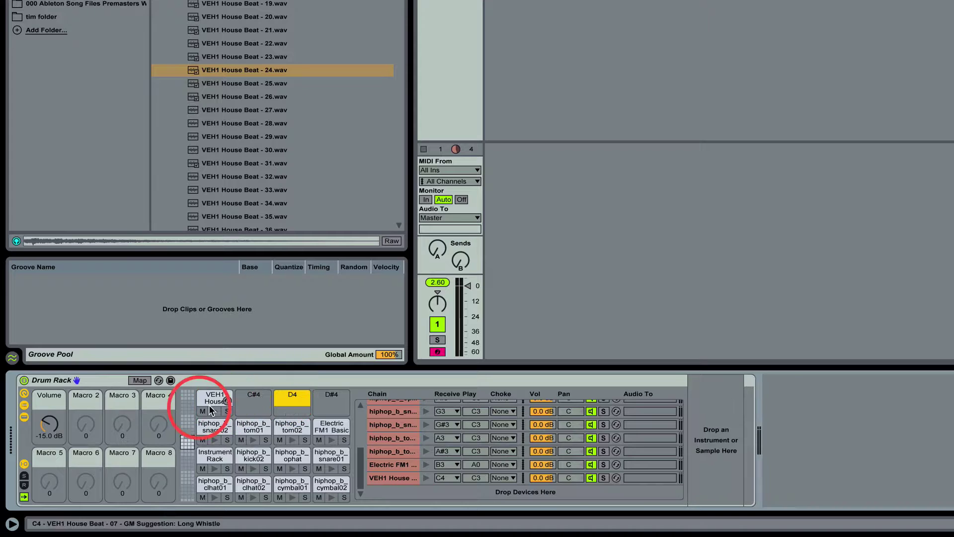
{"action": "left_click", "coordinate": [213, 411]}
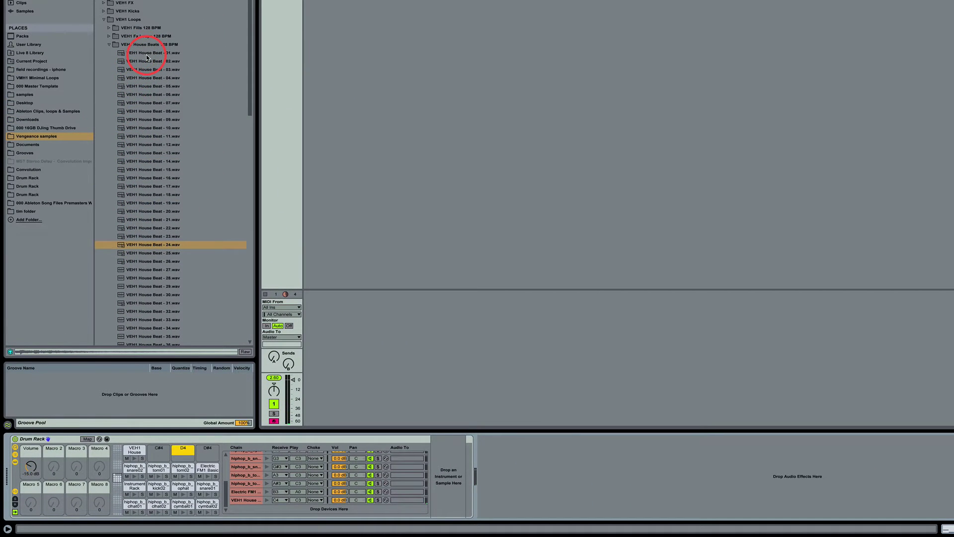
Load VEH1 House Beat - 01.wav onto the C#4 pad and VEH1 House Beat - 02.wav onto the D4 pad
{"action": "left_click", "coordinate": [147, 54]}
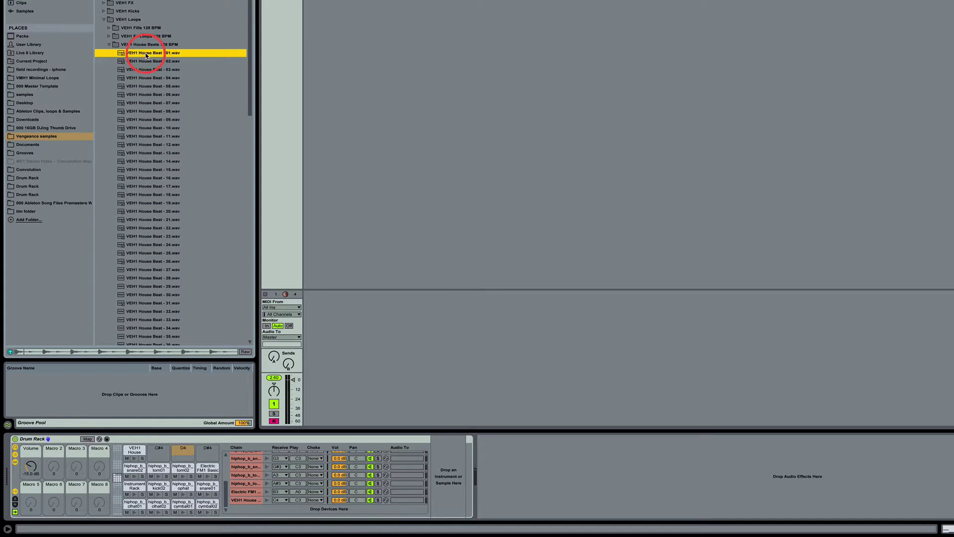
{"action": "left_click_drag", "start_coordinate": [127, 58], "coordinate": [160, 453]}
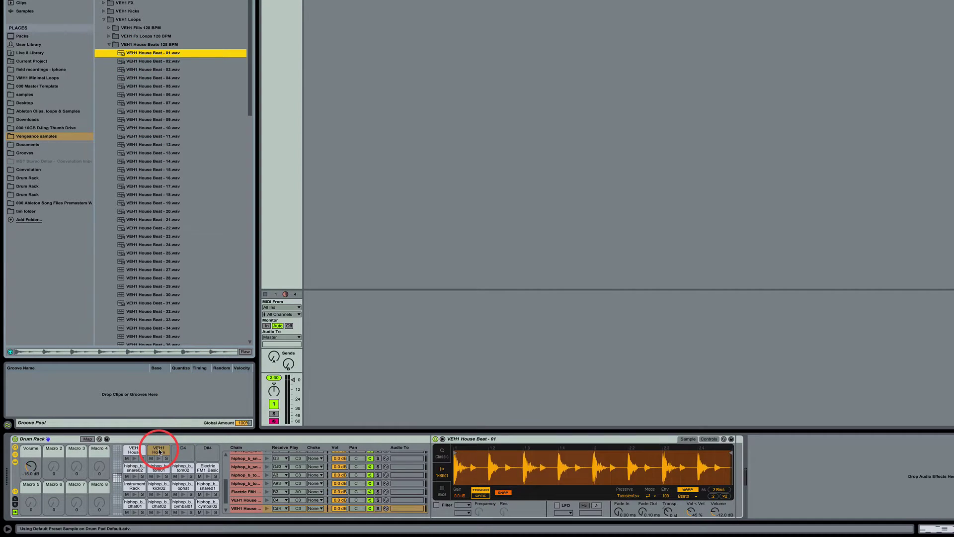
{"action": "left_click", "coordinate": [125, 62]}
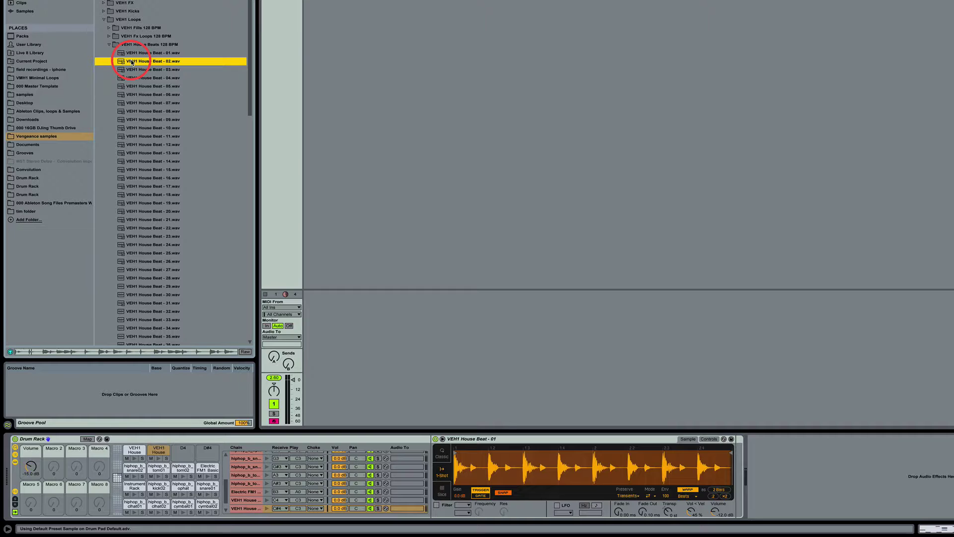
{"action": "left_click_drag", "start_coordinate": [135, 64], "coordinate": [183, 453]}
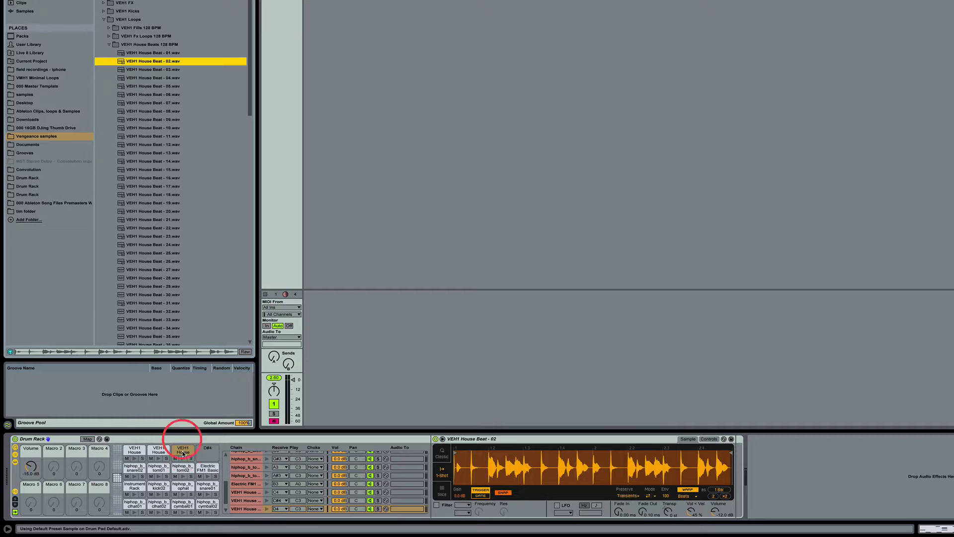
Preview VEH1 House Beat loops 03 to 06 and load VEH1 House Beat - 06.wav onto the D#4 pad
{"action": "left_click", "coordinate": [148, 70]}
{"action": "left_click", "coordinate": [147, 78]}
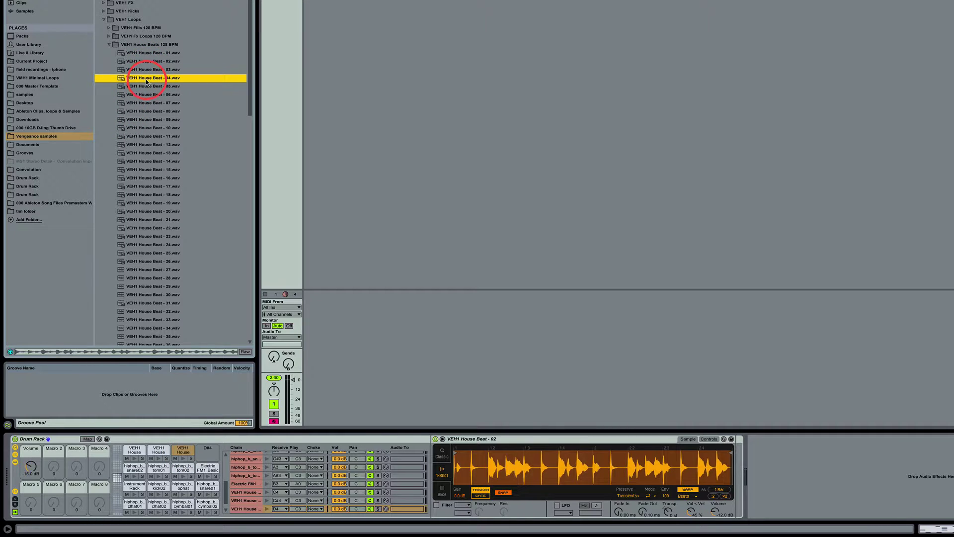
{"action": "left_click", "coordinate": [148, 87]}
{"action": "left_click", "coordinate": [149, 95]}
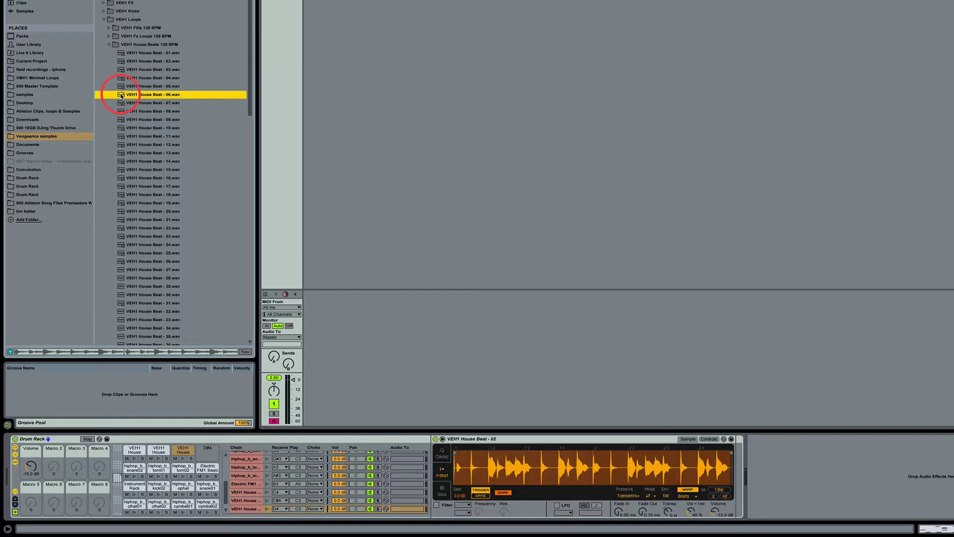
{"action": "left_click_drag", "start_coordinate": [120, 95], "coordinate": [173, 224]}
{"action": "left_click_drag", "start_coordinate": [201, 340], "coordinate": [207, 450]}
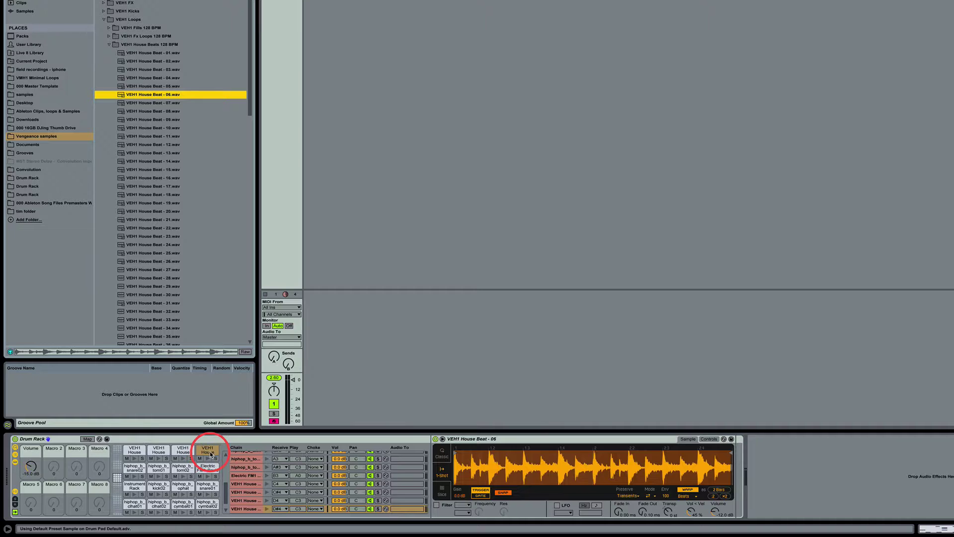
Assign all four VEH1 House Beat chains to choke group 1 together, then select the C4 loop's pad
{"action": "left_click", "coordinate": [244, 485]}
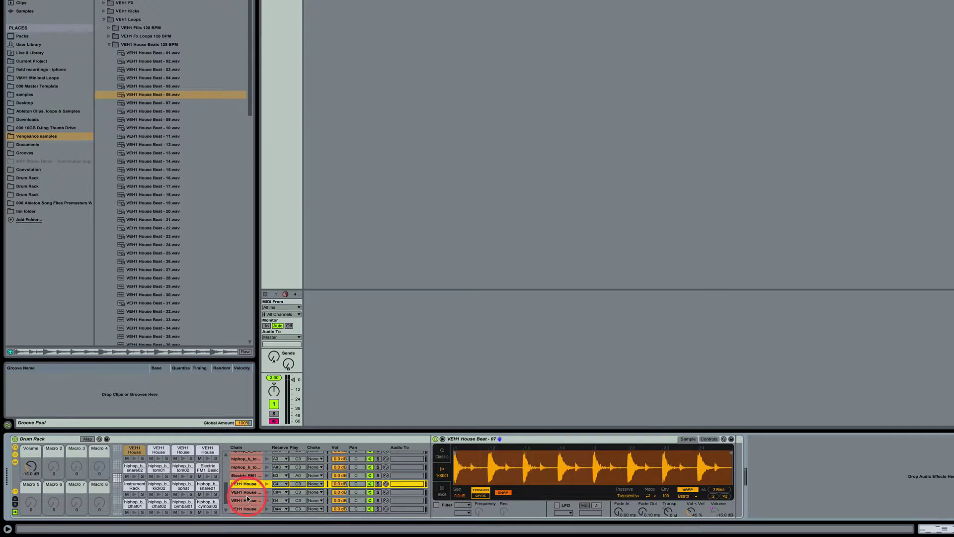
{"action": "scroll", "coordinate": [247, 489], "scroll_direction": "down", "scroll_amount": 1}
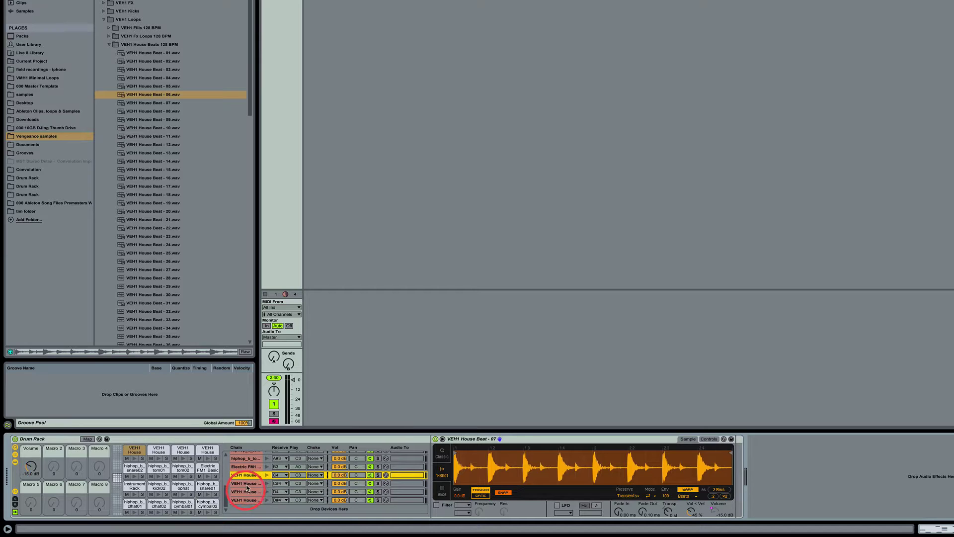
{"action": "mouse_move", "coordinate": [247, 501]}
{"action": "left_mouse_down"}
{"action": "mouse_move", "coordinate": [244, 470]}
{"action": "mouse_move", "coordinate": [241, 508]}
{"action": "mouse_move", "coordinate": [245, 497]}
{"action": "left_mouse_up"}
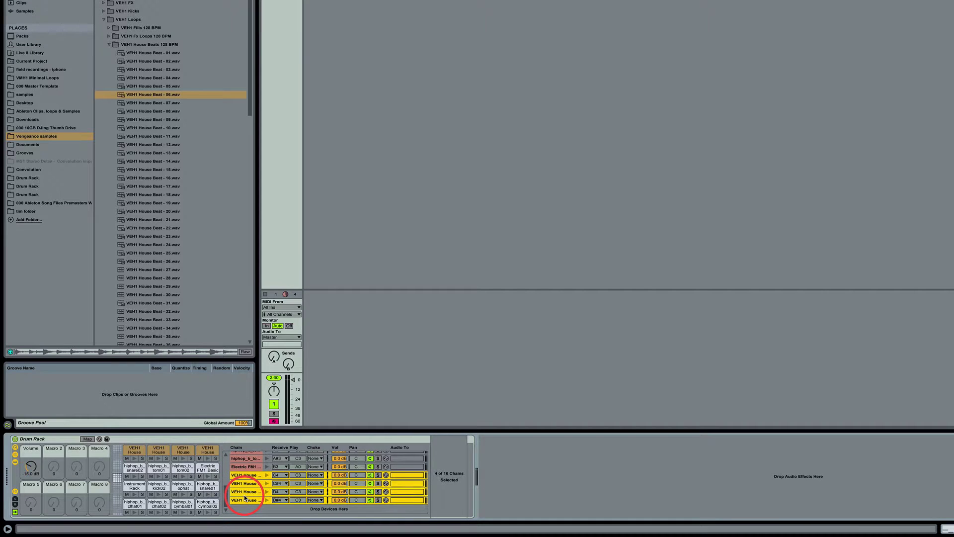
{"action": "left_click", "coordinate": [315, 475]}
{"action": "left_click_drag", "start_coordinate": [315, 477], "coordinate": [313, 371]}
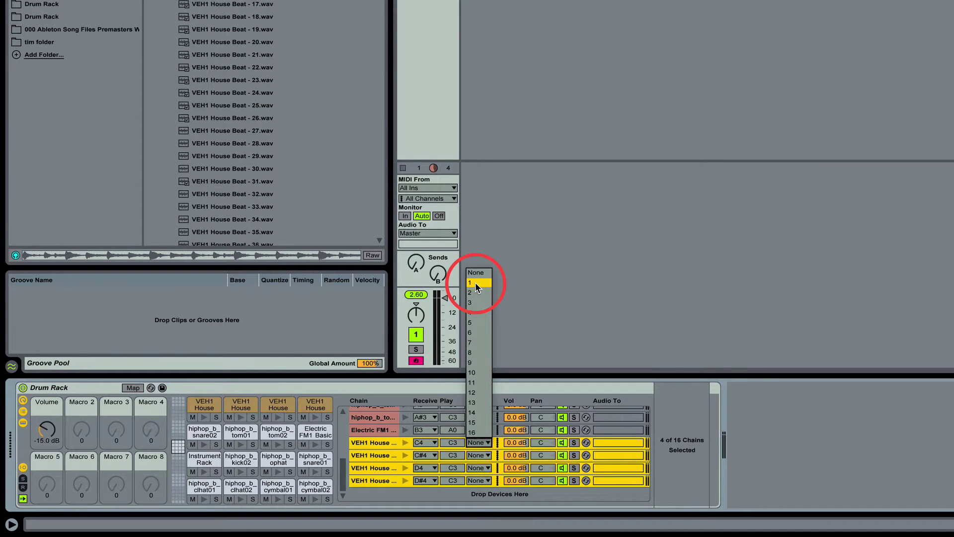
{"action": "left_click_drag", "start_coordinate": [475, 283], "coordinate": [475, 283]}
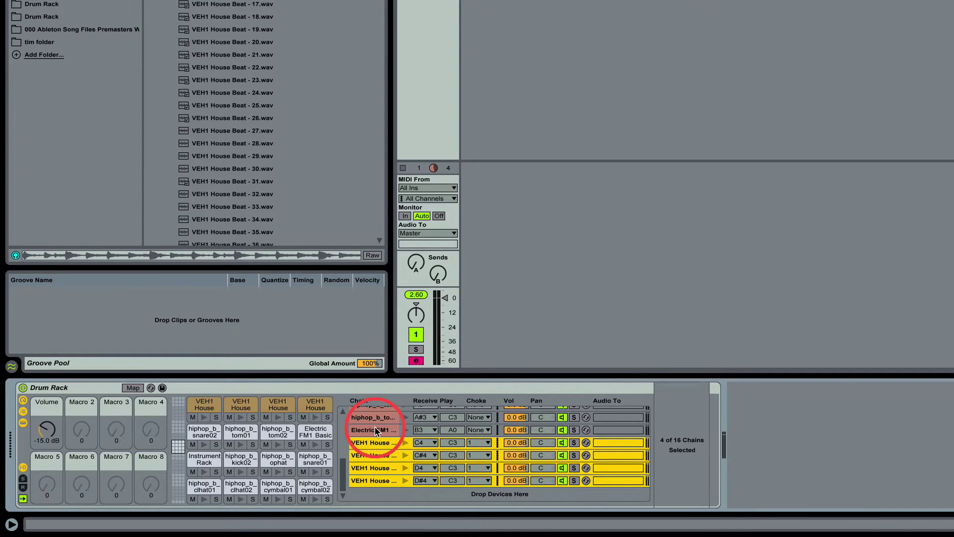
{"action": "left_click", "coordinate": [199, 407]}
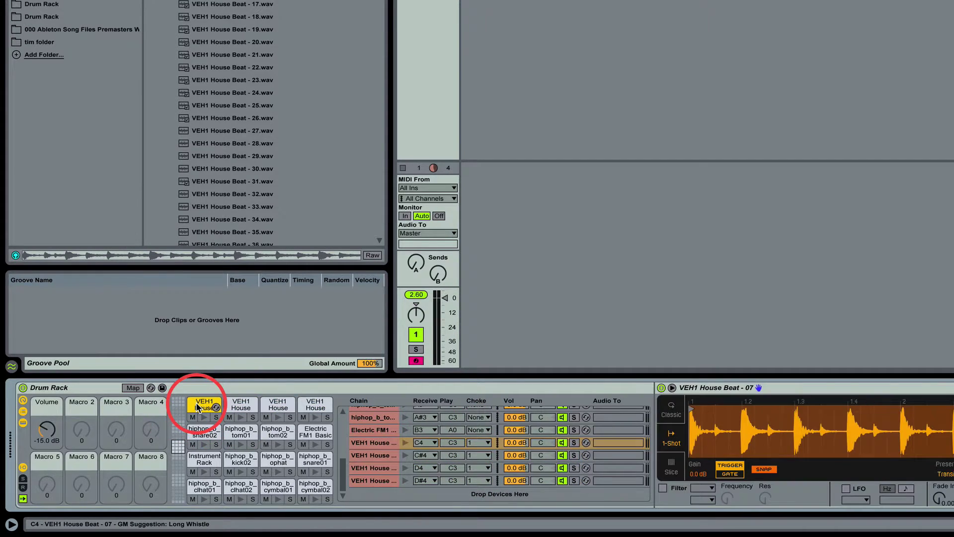
{"action": "left_click", "coordinate": [198, 406]}
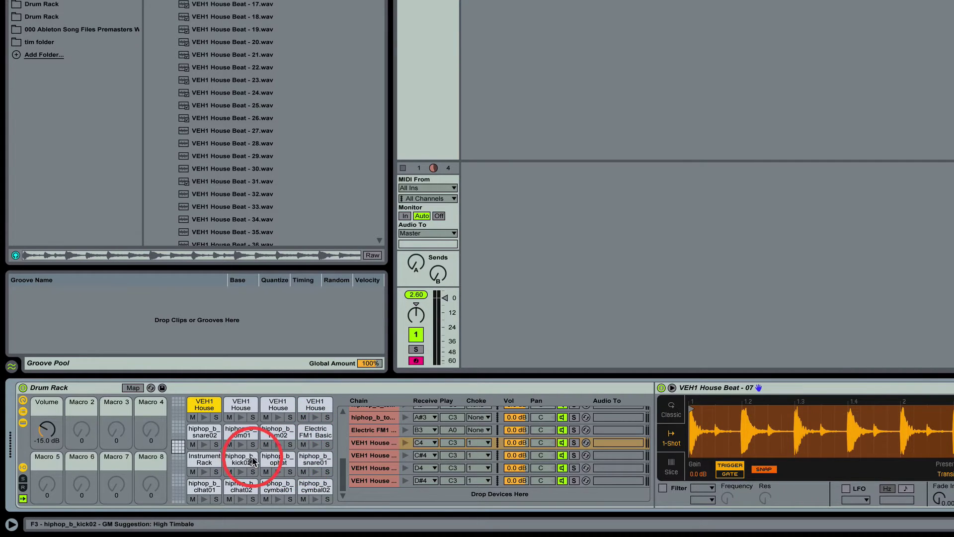
Assign the hiphop_b_clhat01 chain to choke group 1 and select the whole Drum Rack
{"action": "left_click", "coordinate": [202, 485]}
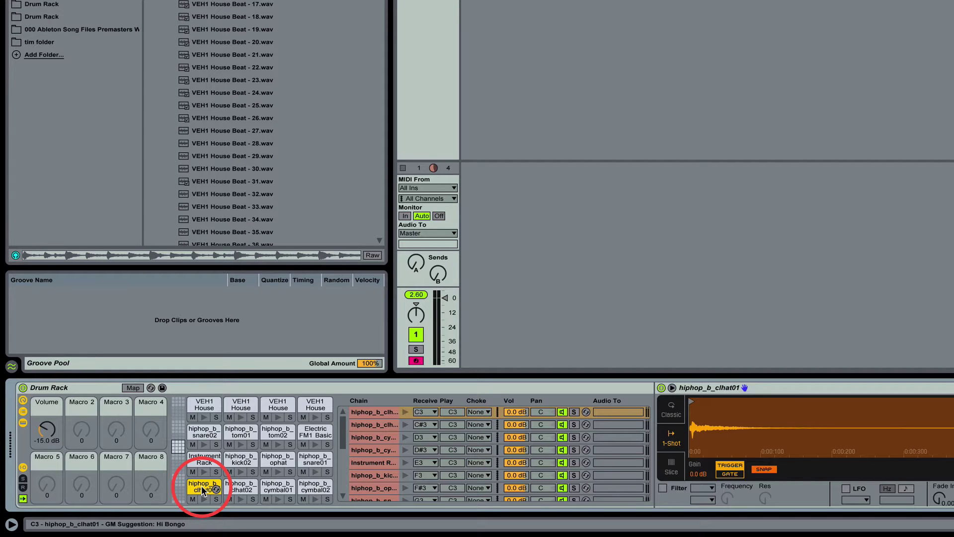
{"action": "left_click", "coordinate": [486, 412]}
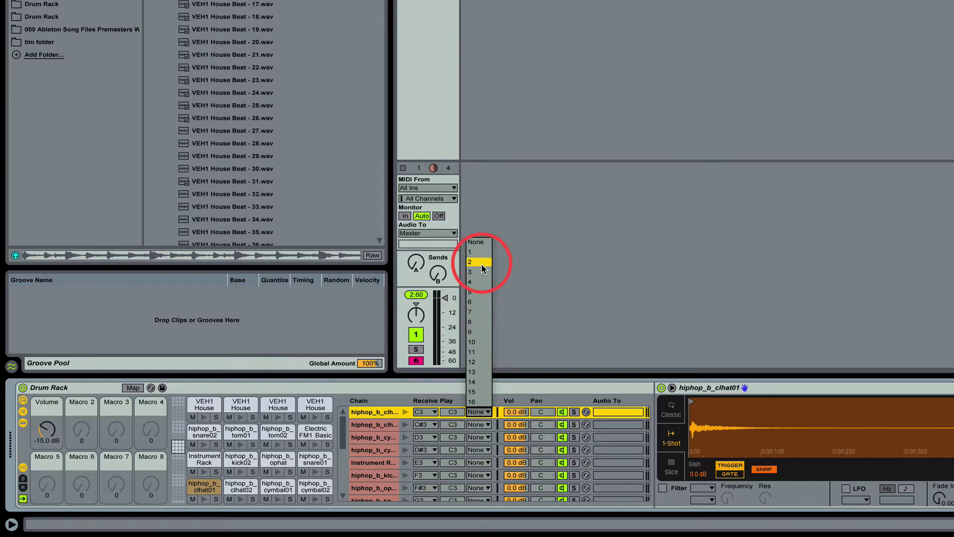
{"action": "left_click", "coordinate": [477, 252]}
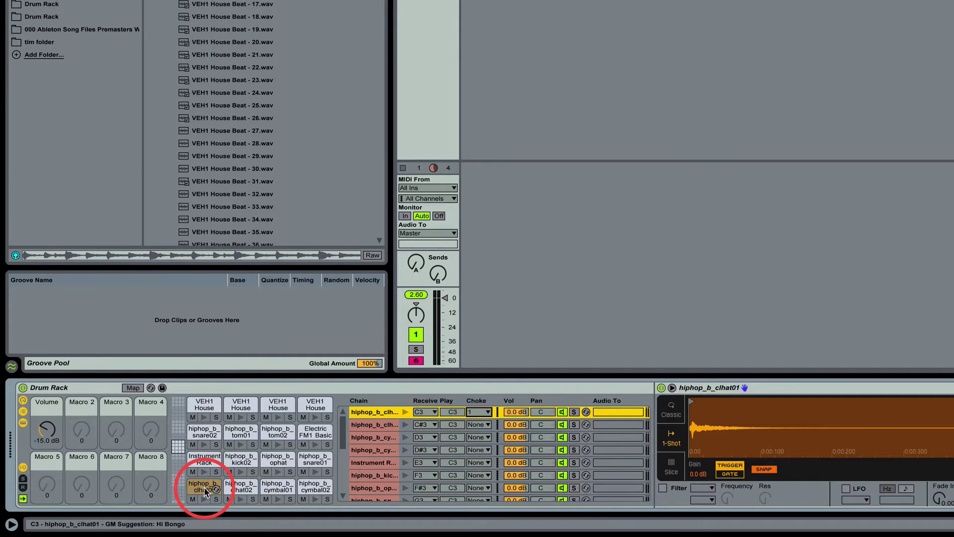
{"action": "left_click", "coordinate": [198, 407]}
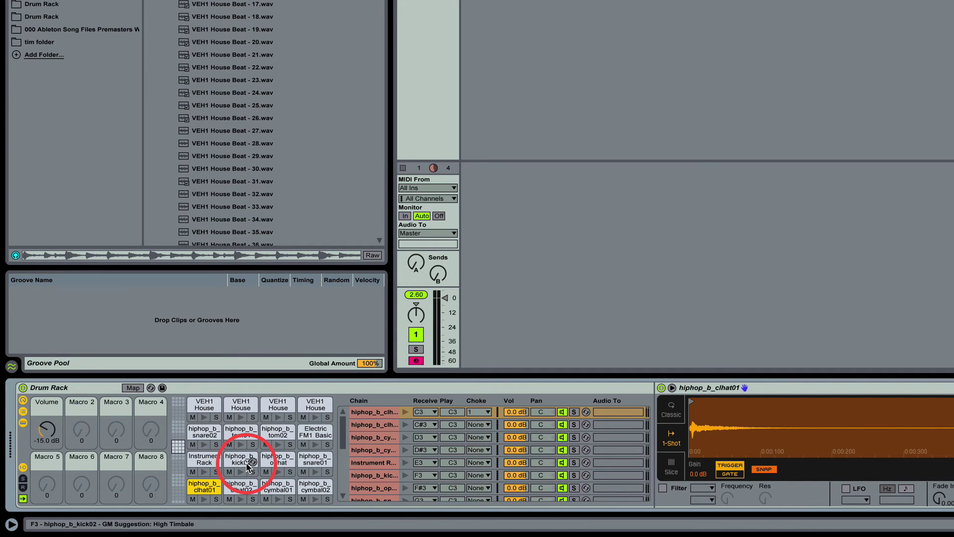
{"action": "left_click", "coordinate": [268, 386]}
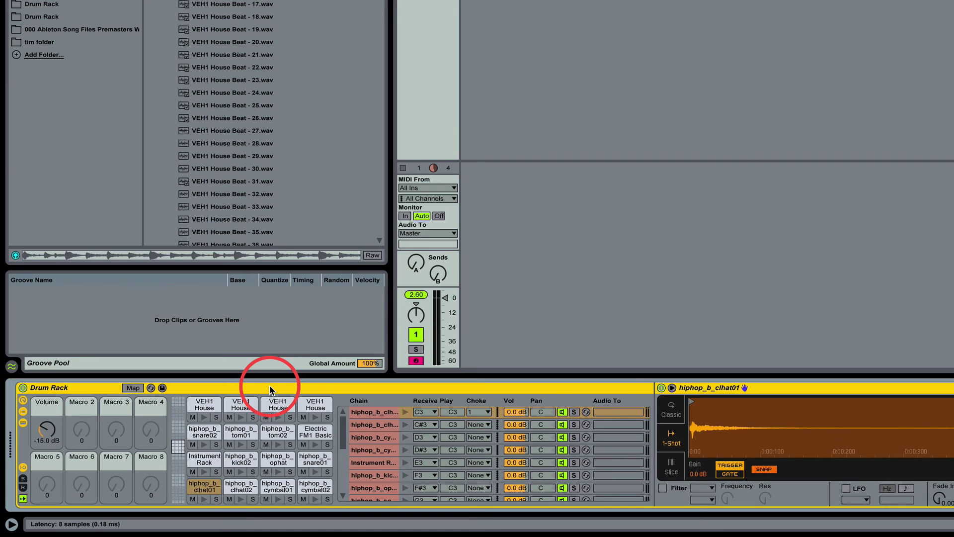